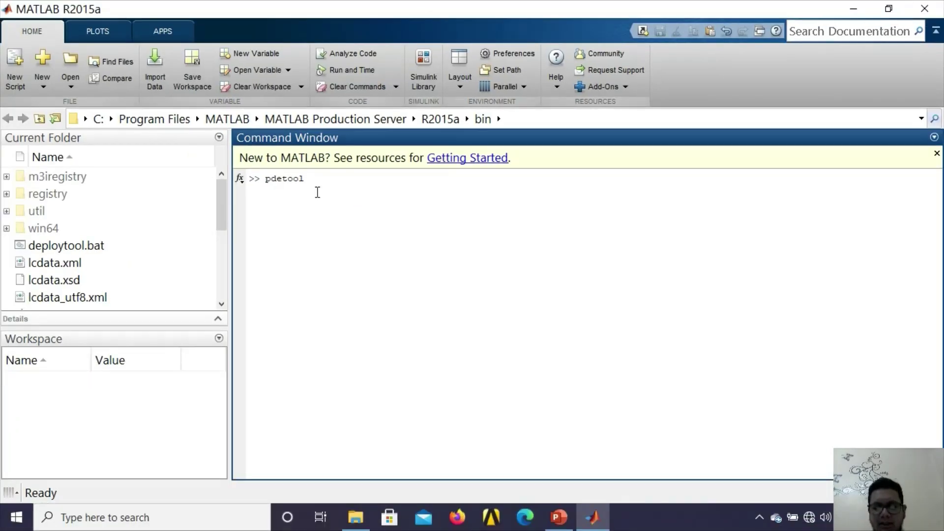
# Launch the PDE Toolbox with the pdetool command in a maximized window and set its application type to Heat Transfer.
pyautogui.press('Return')
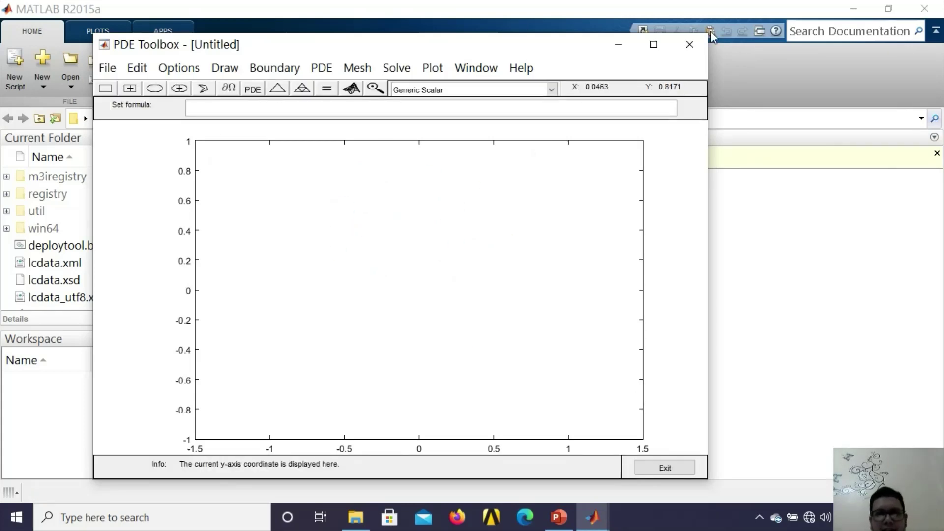
pyautogui.click(654, 45)
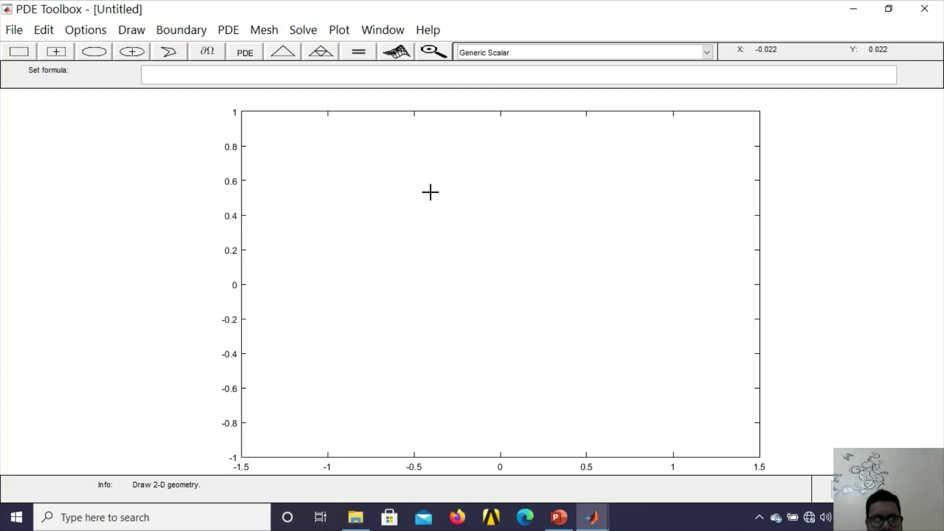
pyautogui.click(688, 55)
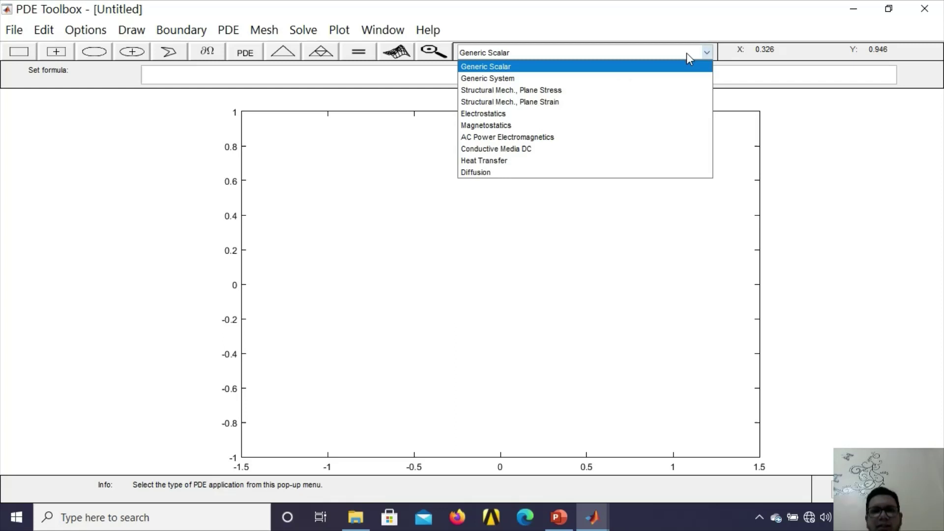
pyautogui.click(499, 164)
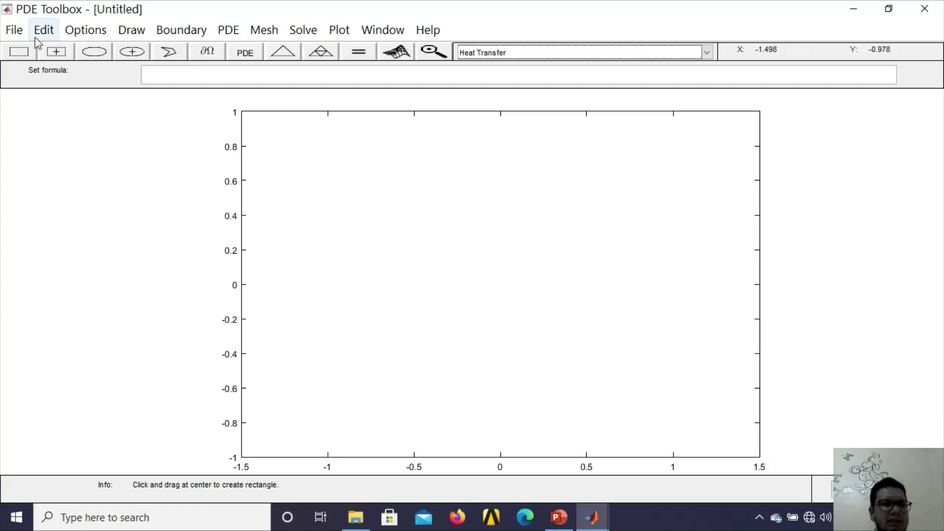
# Set both the X-axis and Y-axis limits to [0 5] and apply them.
pyautogui.click(15, 31)
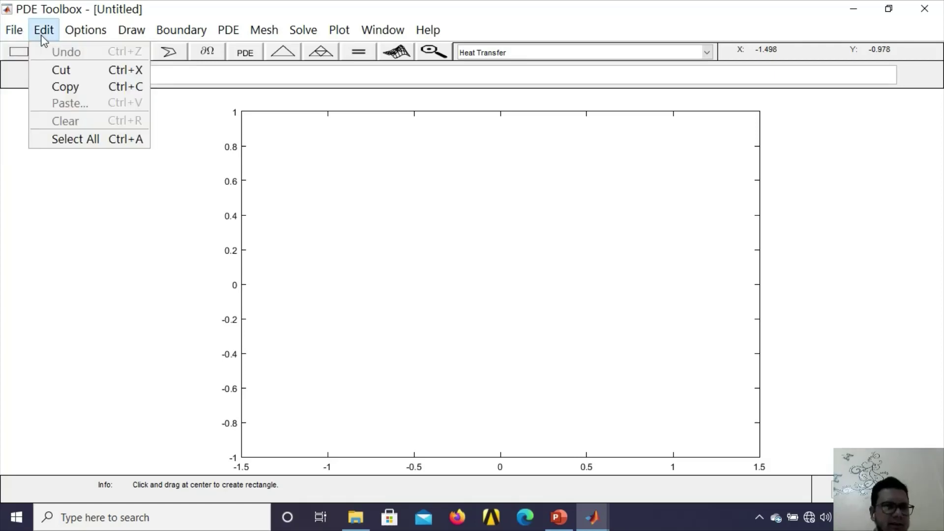
pyautogui.moveTo(82, 35)
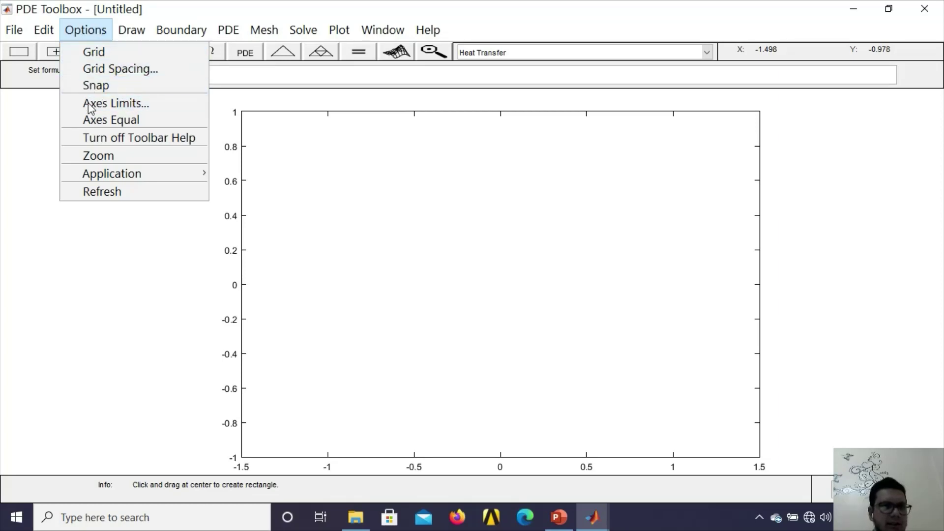
pyautogui.click(143, 109)
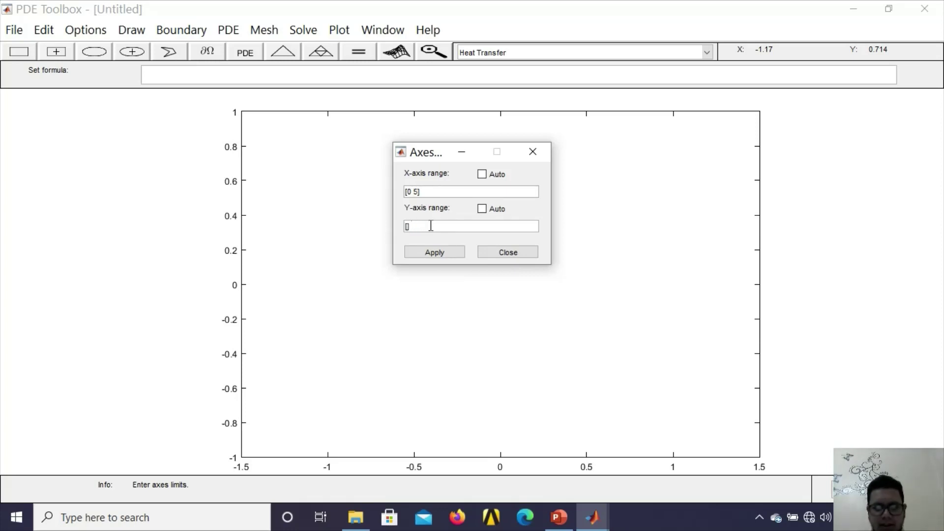
pyautogui.click(426, 253)
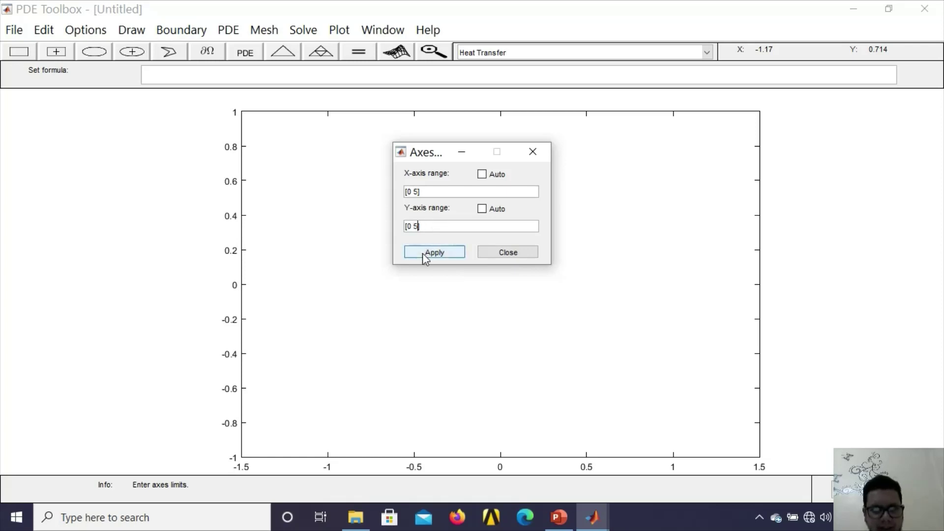
pyautogui.click(508, 252)
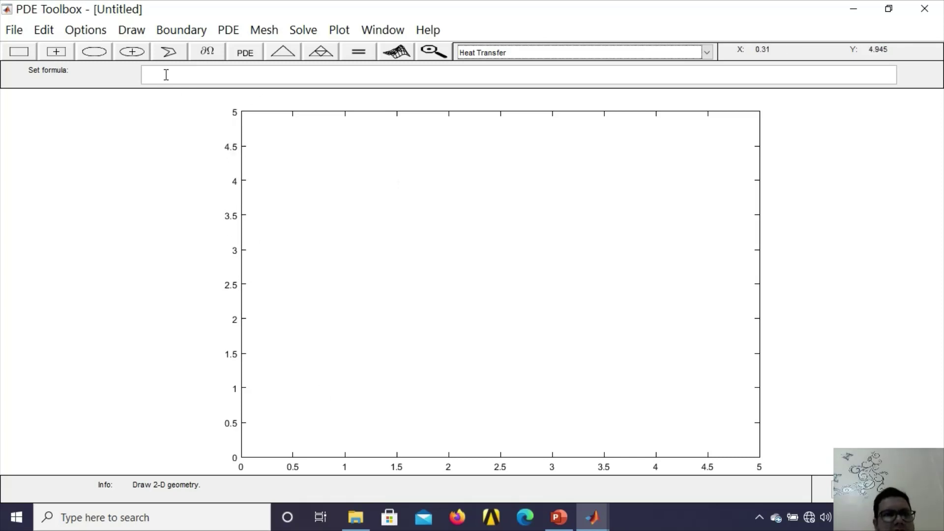
# Draw a corner-based rectangle about 1.94 wide and 2.18 high, with its lower-left corner near (0.46, 0.84).
pyautogui.click(132, 52)
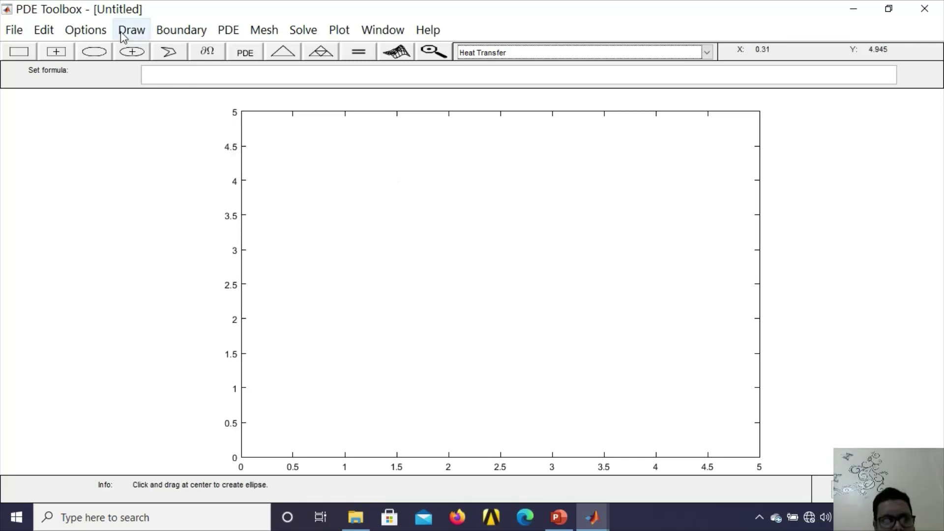
pyautogui.click(129, 30)
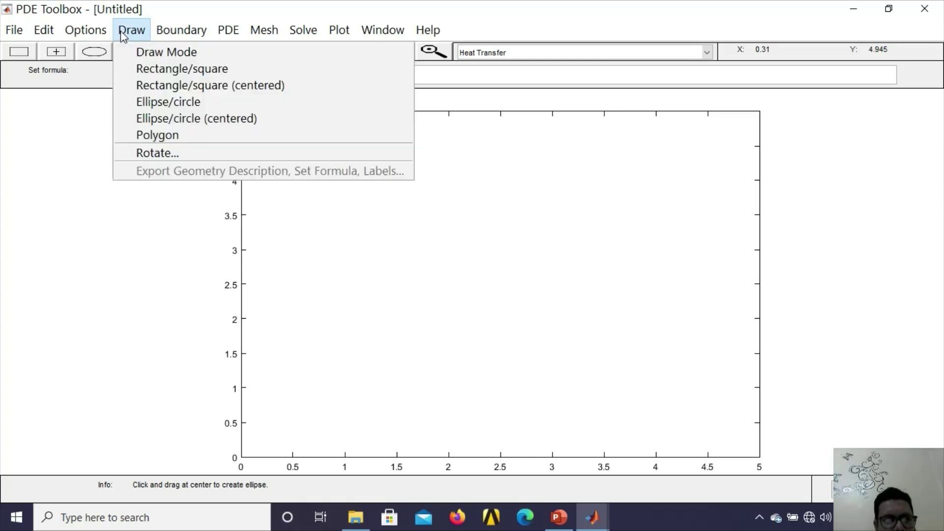
pyautogui.click(133, 71)
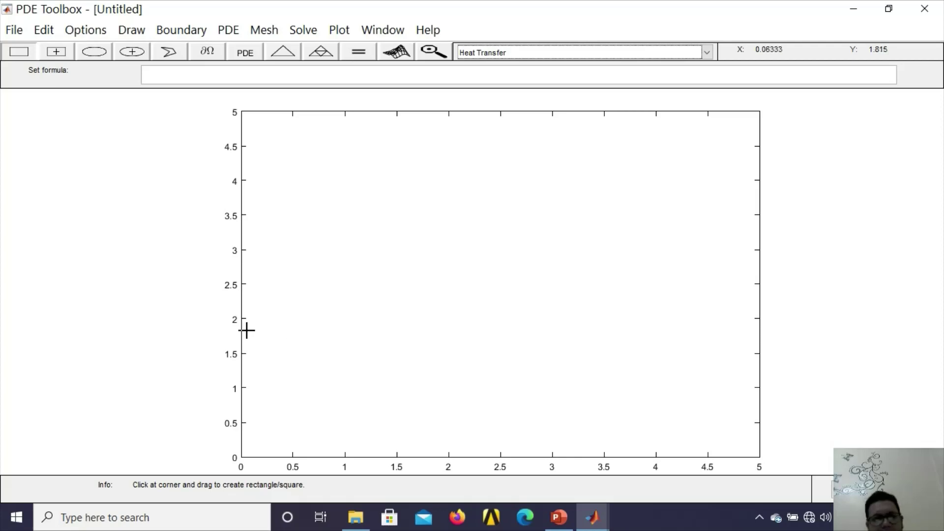
pyautogui.moveTo(288, 248); pyautogui.dragTo(477, 363)
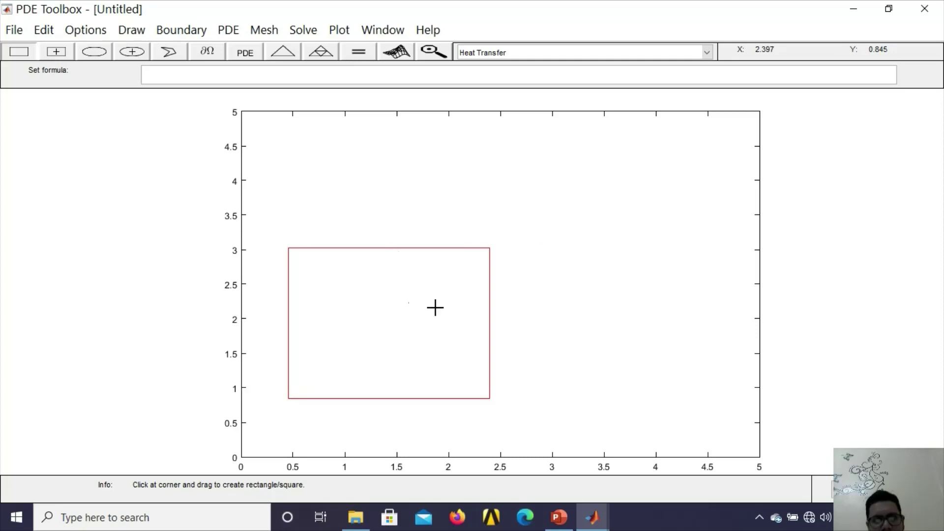
pyautogui.click(382, 345)
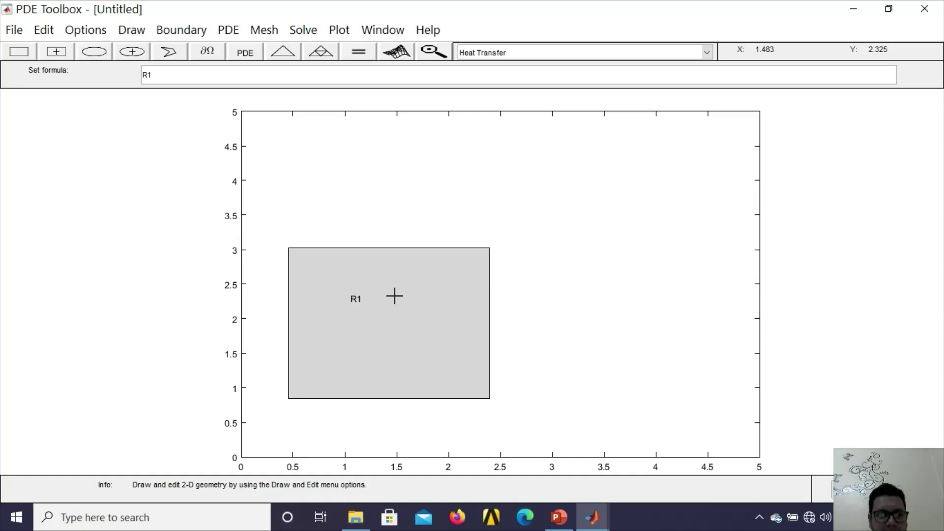
# Set the rectangle's left and bottom coordinates to 0 in its object properties.
pyautogui.doubleClick(398, 295)
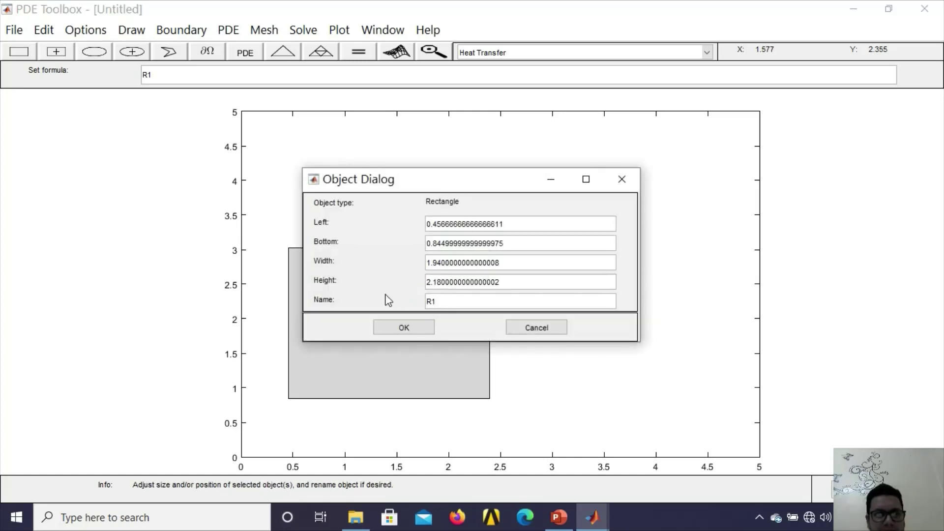
pyautogui.moveTo(517, 224); pyautogui.dragTo(414, 225)
pyautogui.write('0')
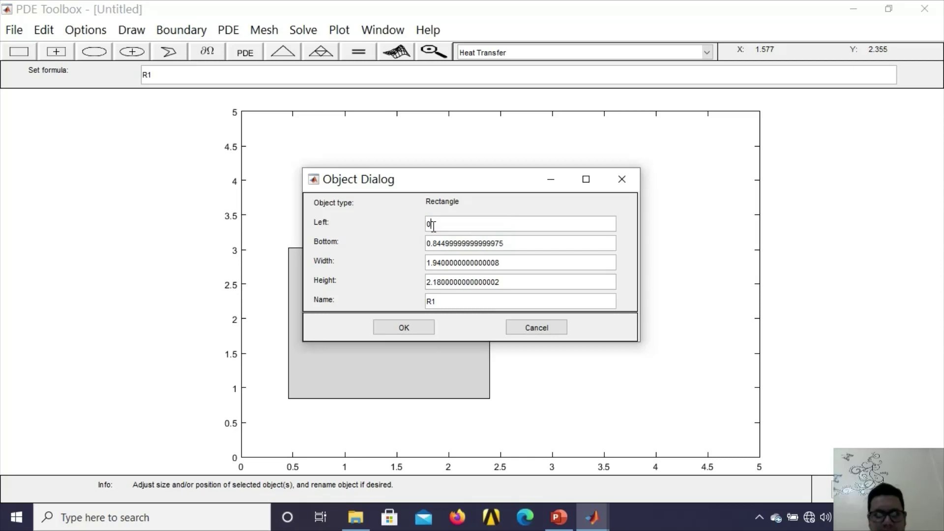
pyautogui.moveTo(518, 240); pyautogui.dragTo(369, 245)
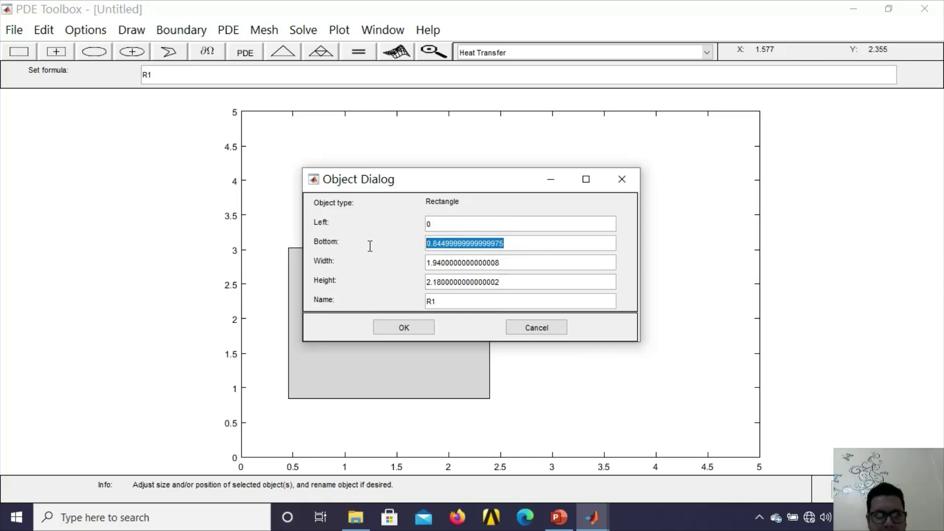
pyautogui.write('0')
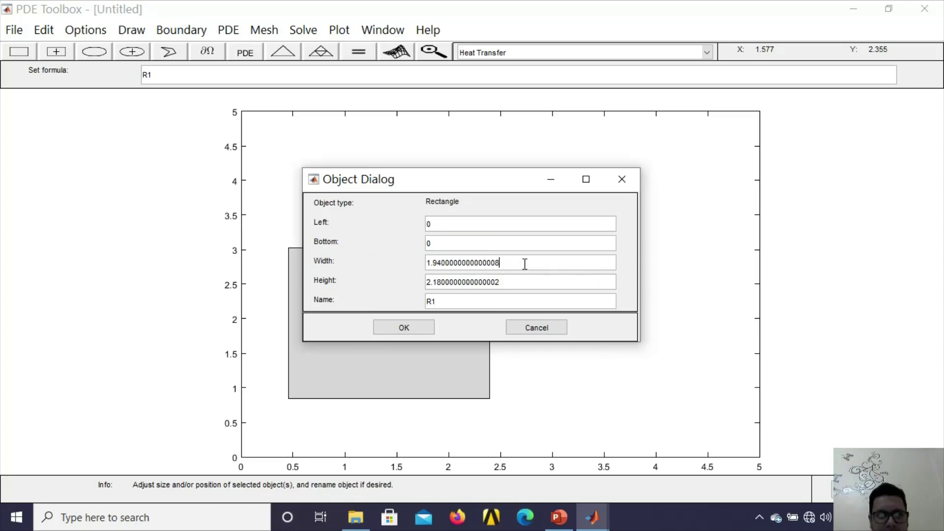
# Set the rectangle's width and height to 2 and name it pdeexample.
pyautogui.moveTo(524, 264); pyautogui.dragTo(408, 254)
pyautogui.write('2')
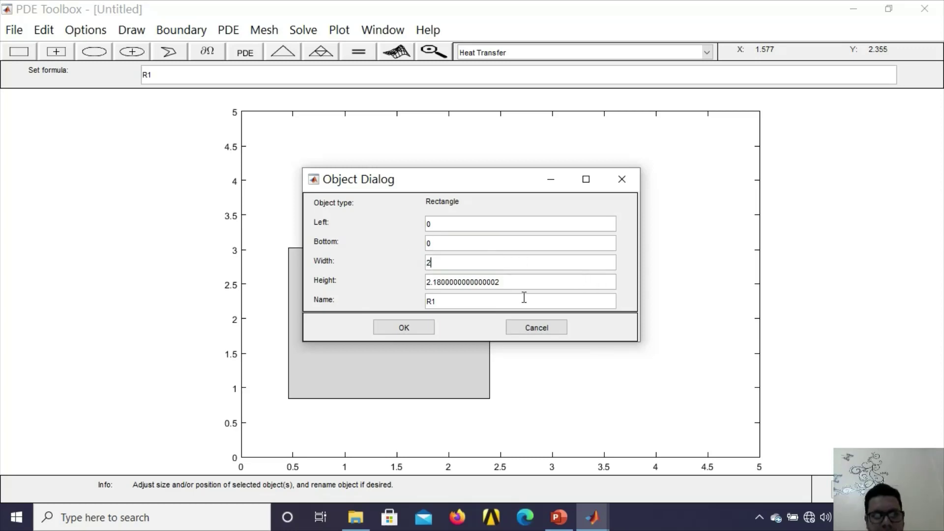
pyautogui.moveTo(527, 284); pyautogui.dragTo(436, 286)
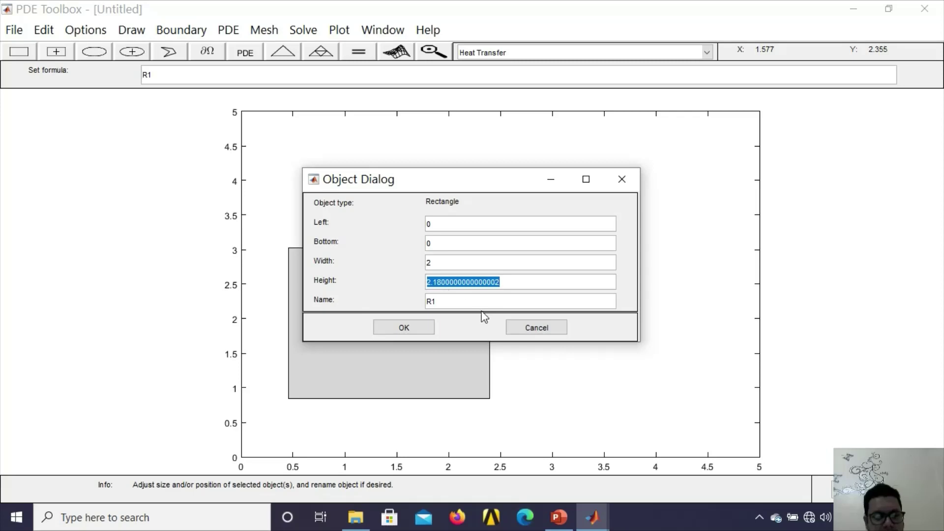
pyautogui.write('2')
pyautogui.moveTo(453, 298); pyautogui.dragTo(412, 296)
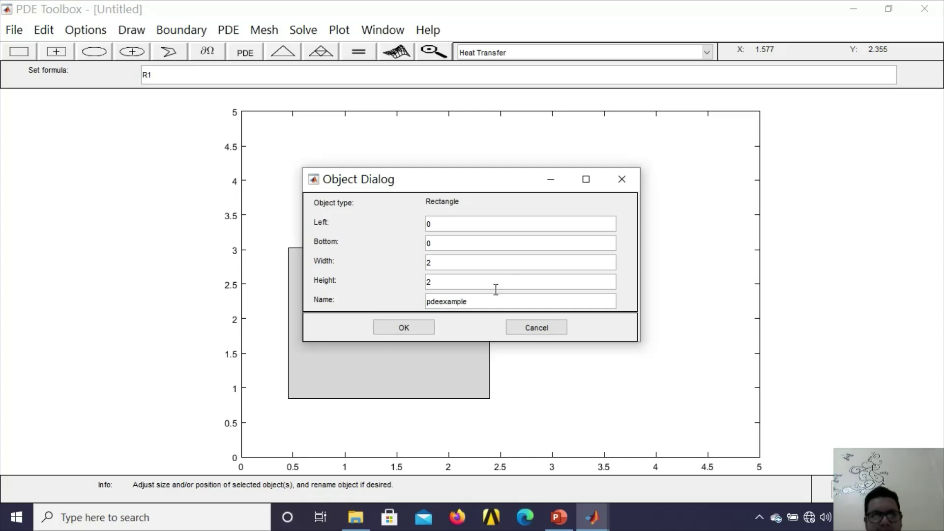
pyautogui.click(404, 328)
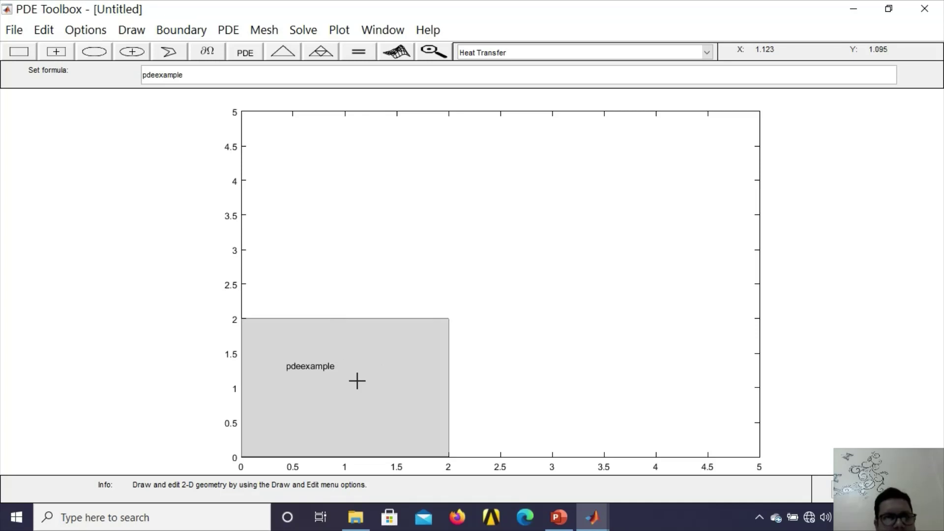
# Switch the pdeexample geometry to Boundary Mode.
pyautogui.click(167, 30)
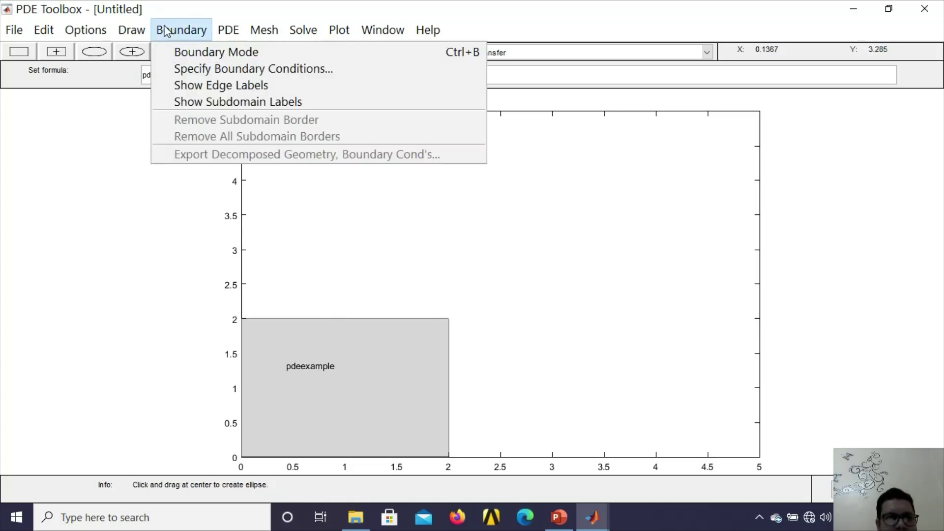
pyautogui.click(167, 31)
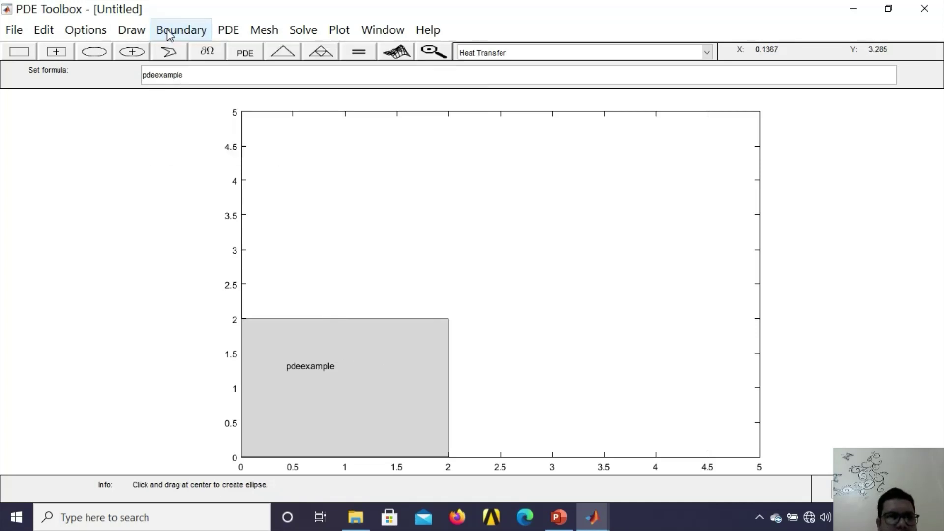
pyautogui.click(167, 31)
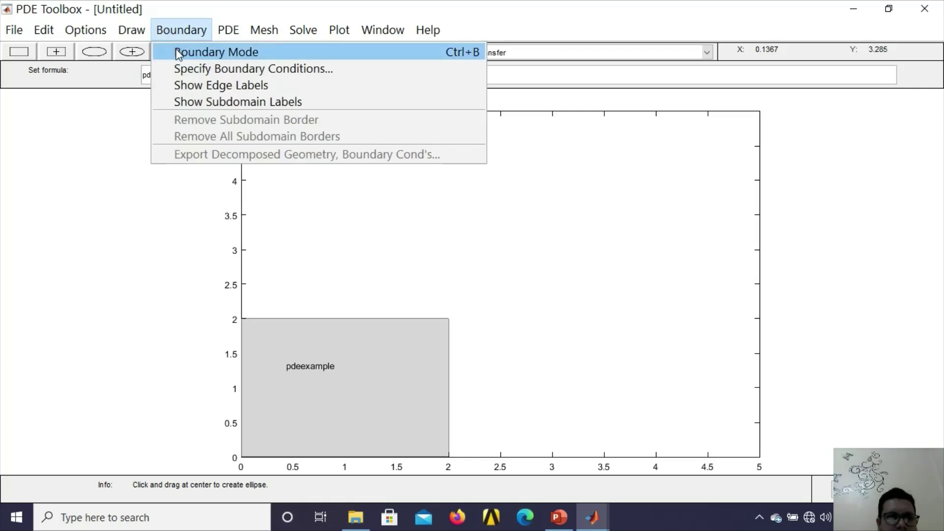
pyautogui.click(217, 52)
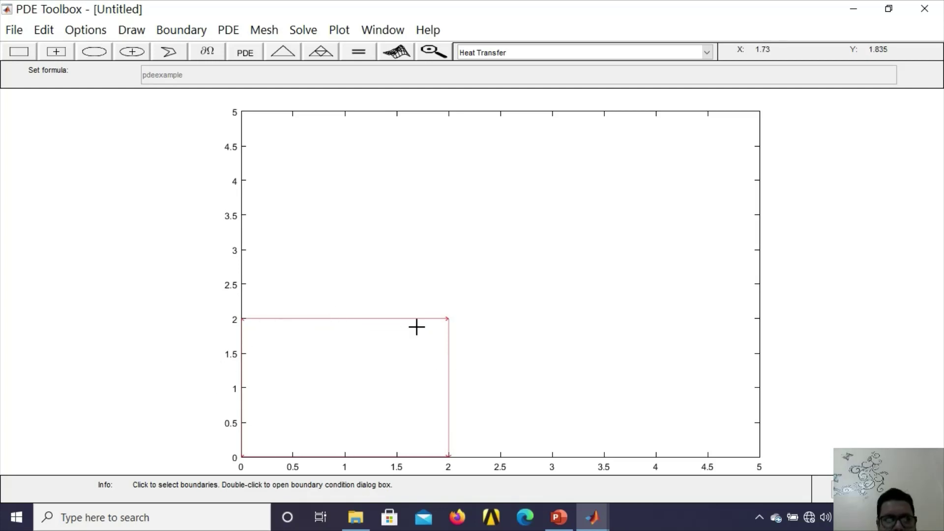
# Open the boundary condition of the square's top edge, compare the Neumann and Dirichlet types, and choose Dirichlet.
pyautogui.doubleClick(329, 318)
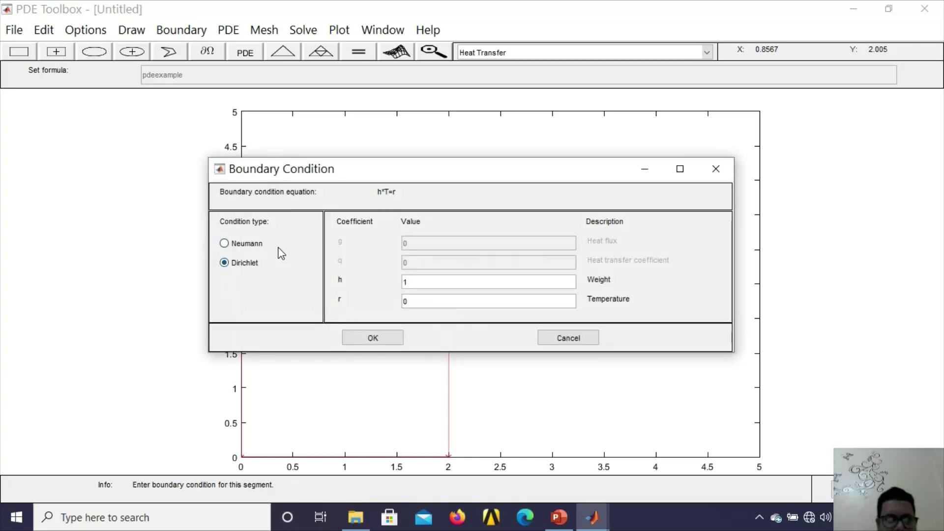
pyautogui.click(225, 243)
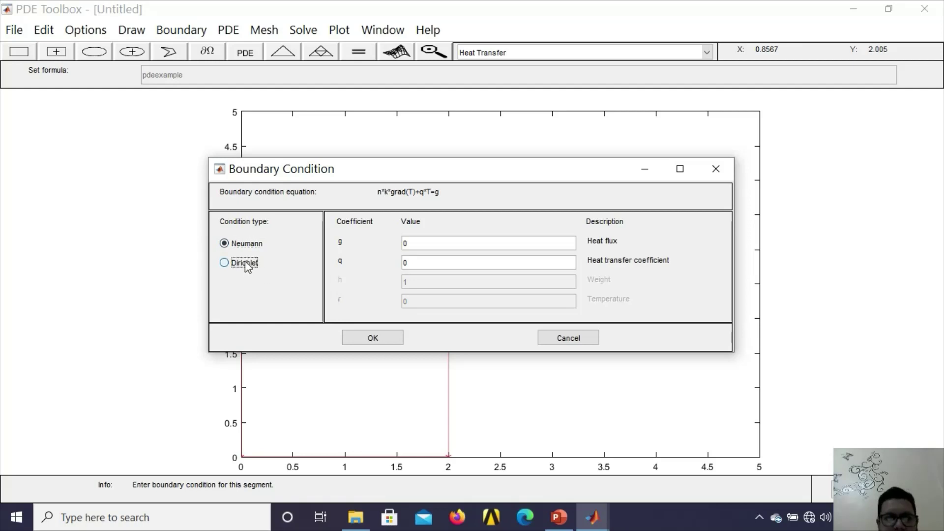
pyautogui.click(245, 262)
pyautogui.click(236, 246)
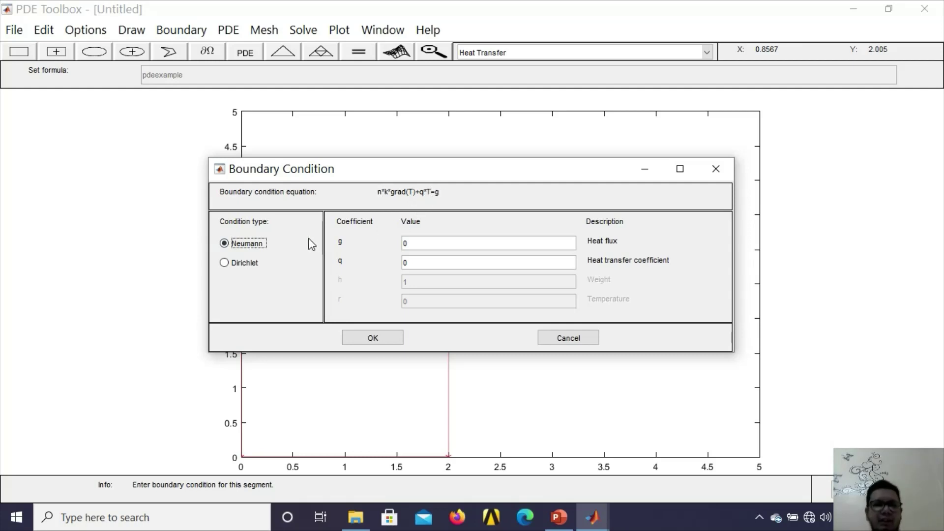
pyautogui.click(249, 262)
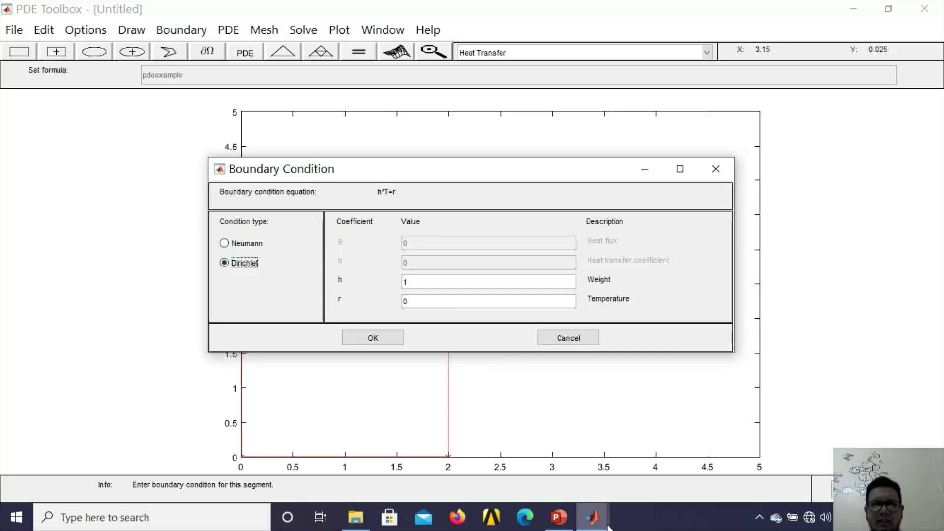
# Switch to the PowerPoint lecture slide and examine the boundary temperatures in the thin plate figure.
pyautogui.moveTo(597, 526)
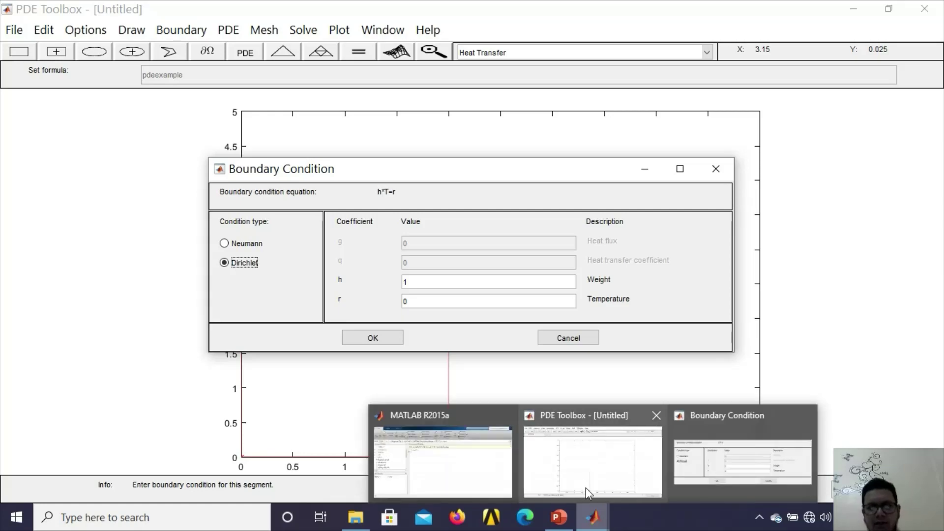
pyautogui.moveTo(523, 467)
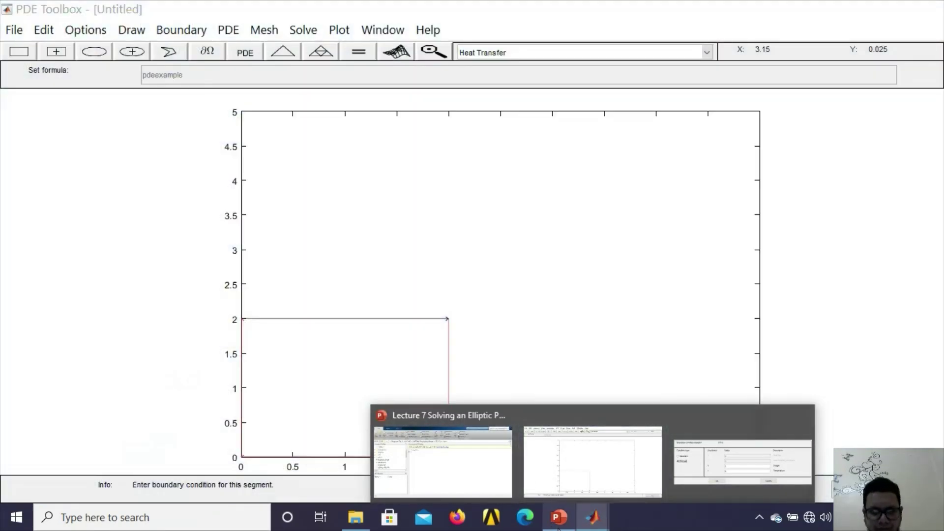
pyautogui.click(539, 484)
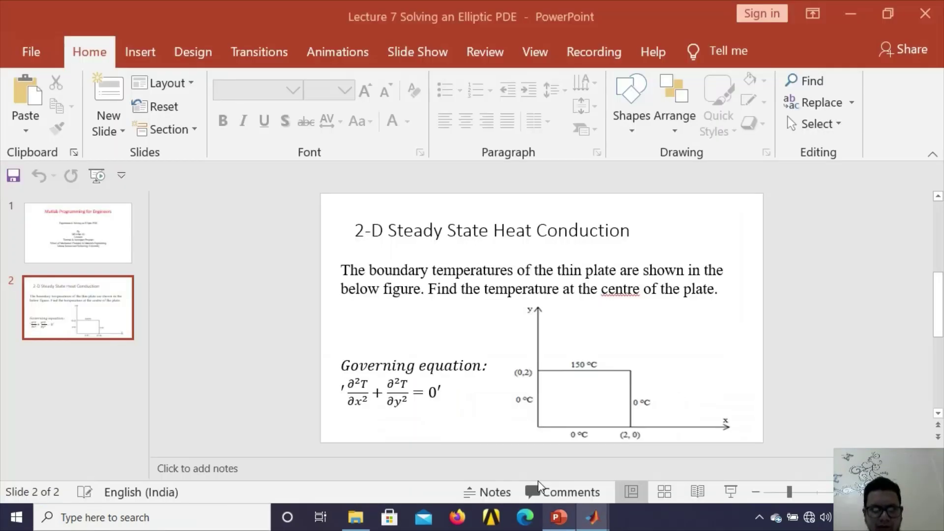
pyautogui.click(583, 376)
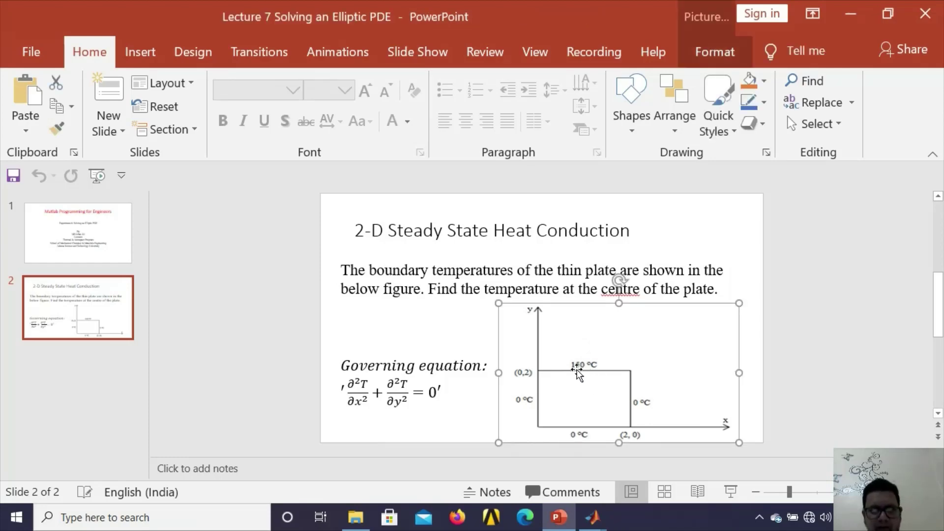
pyautogui.click(582, 386)
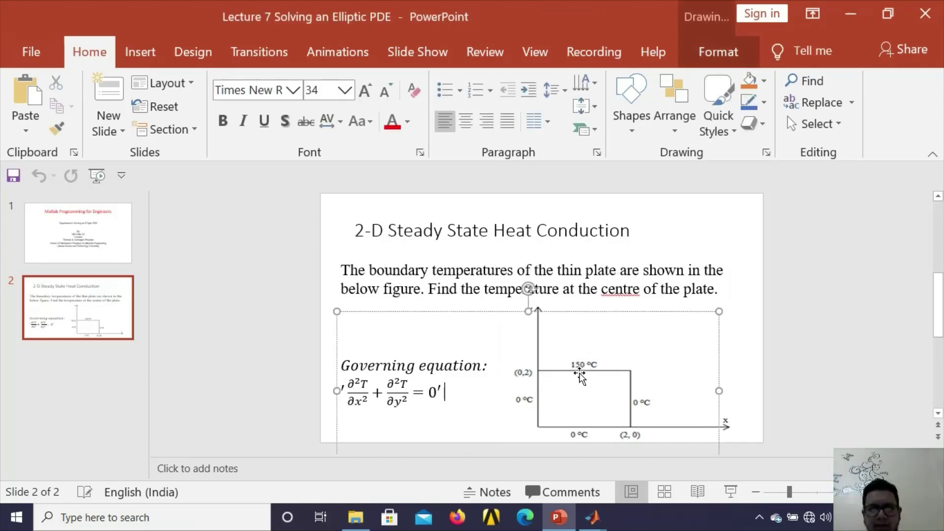
# Switch back to the PDE Toolbox boundary condition dialog and set the top edge's Dirichlet temperature r to 150.
pyautogui.moveTo(593, 517)
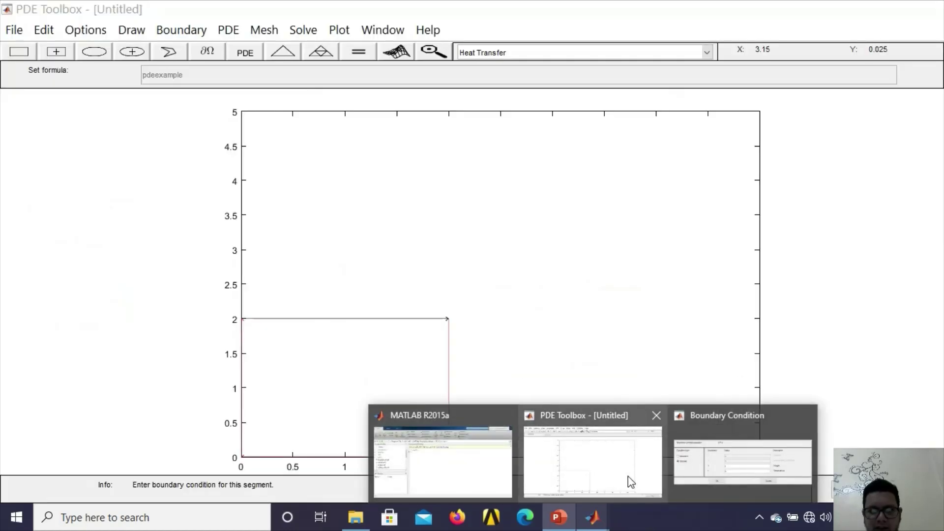
pyautogui.click(631, 481)
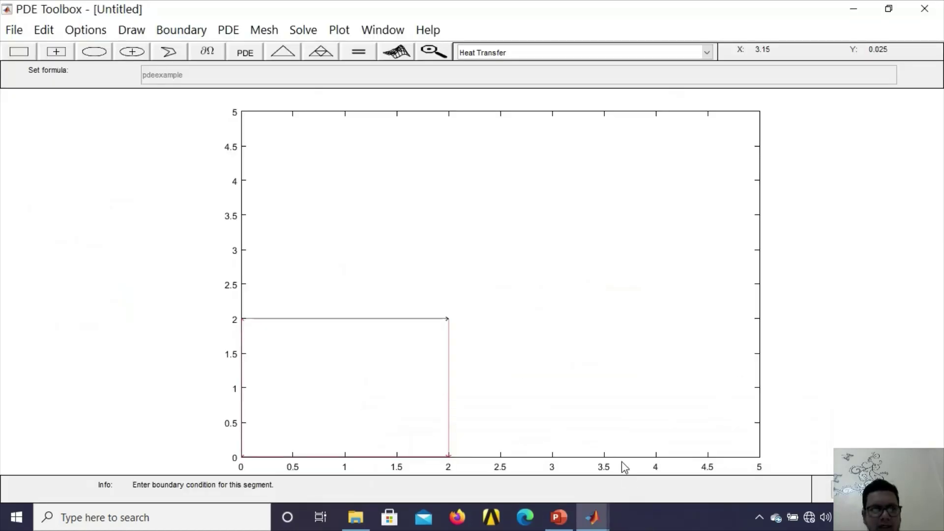
pyautogui.moveTo(593, 517)
pyautogui.click(696, 473)
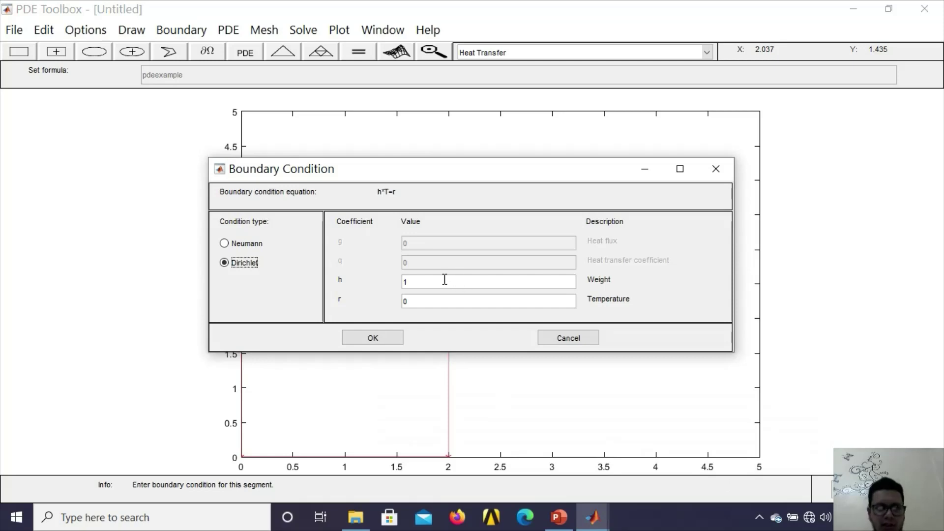
pyautogui.click(425, 301)
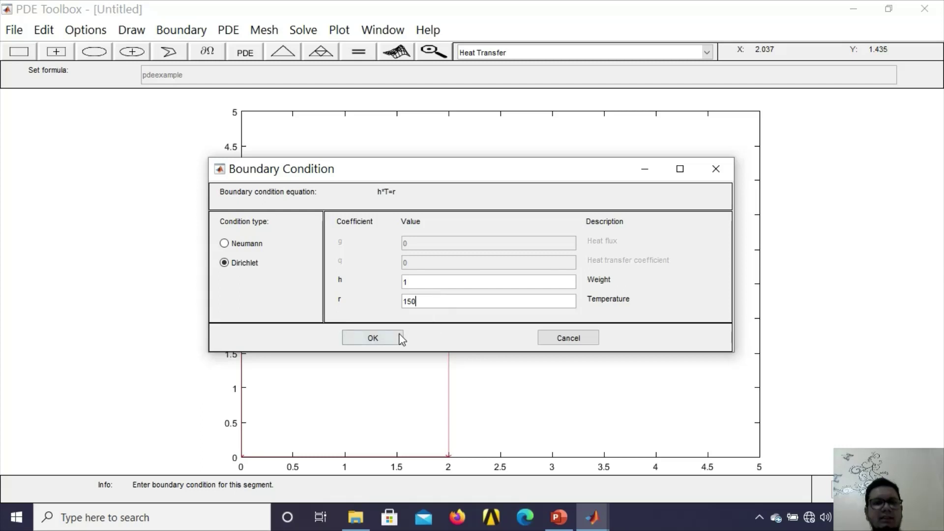
pyautogui.click(379, 339)
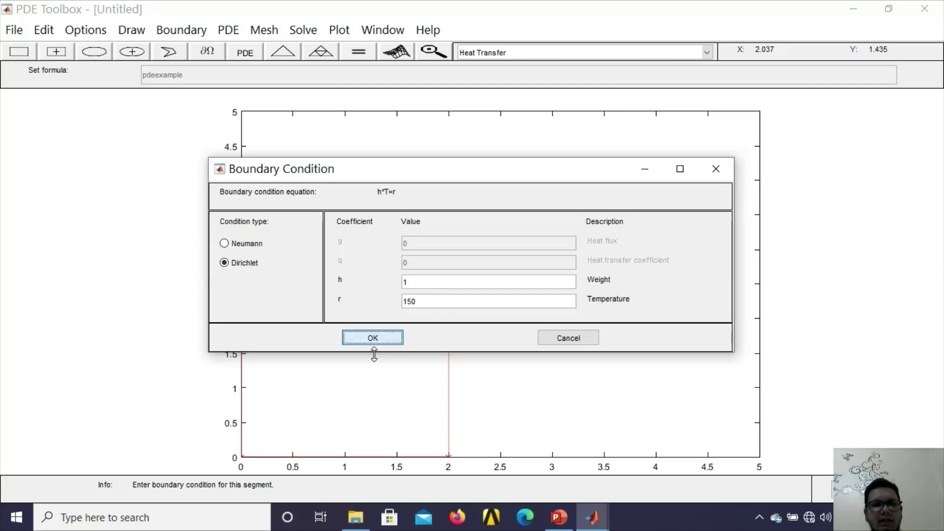
# Apply Dirichlet conditions with weight h 1 and temperature r 0 to the plate's right, bottom and left edges.
pyautogui.doubleClick(448, 367)
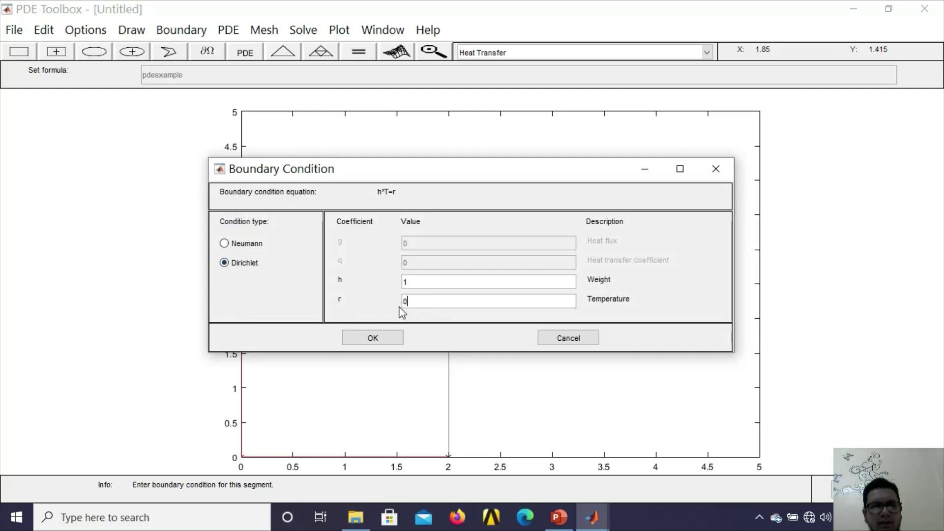
pyautogui.click(382, 338)
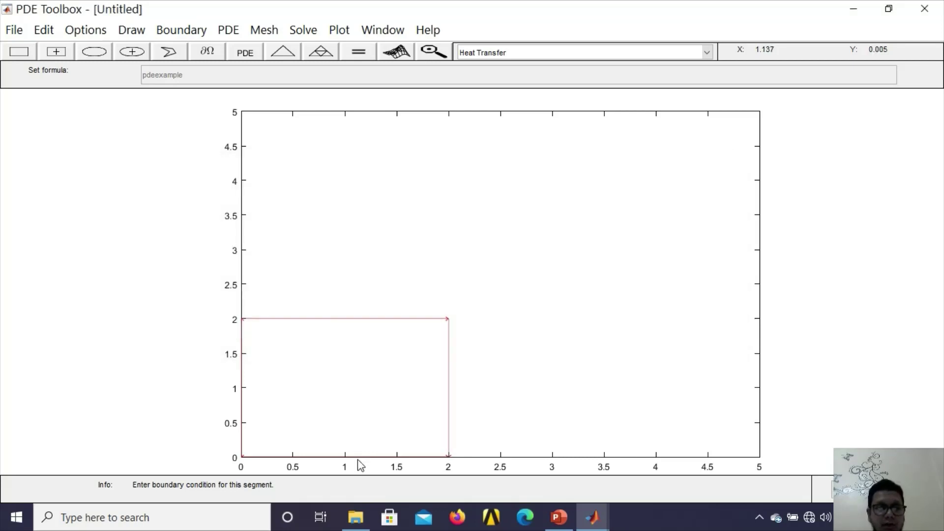
pyautogui.doubleClick(357, 455)
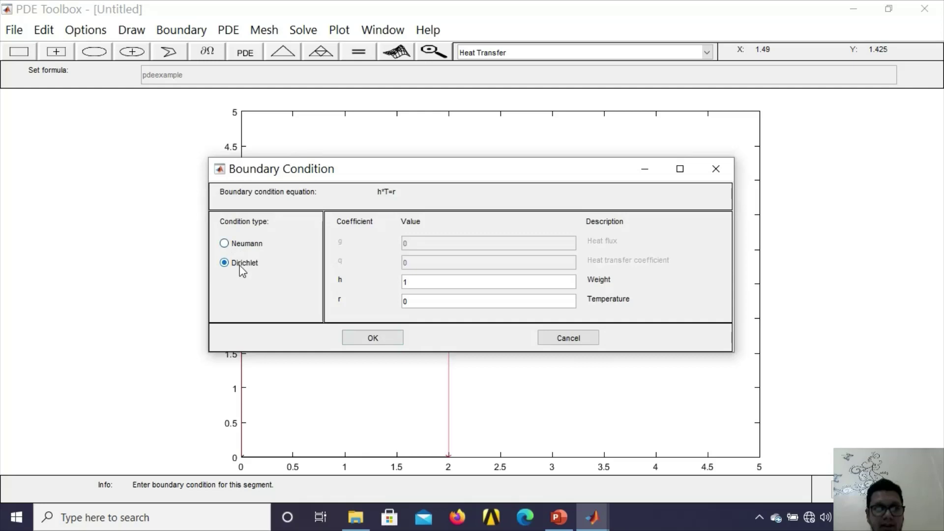
pyautogui.click(381, 341)
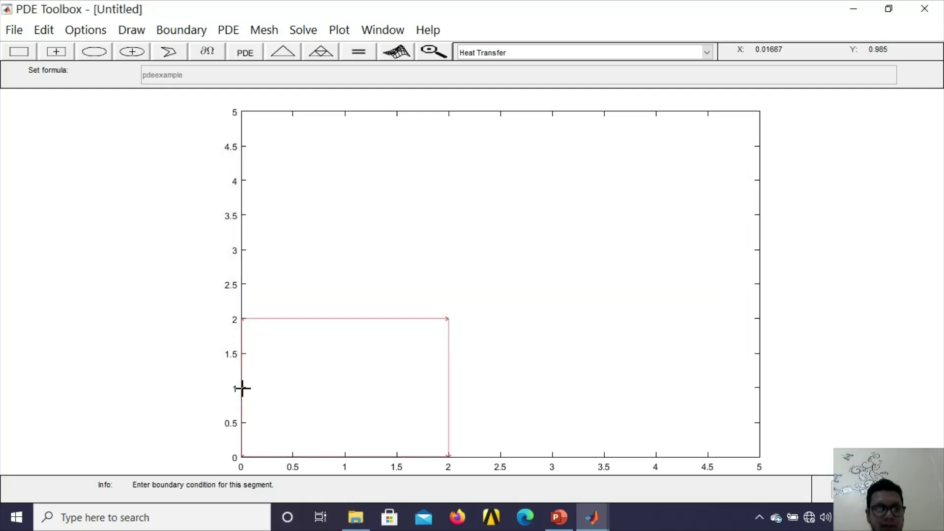
pyautogui.doubleClick(243, 388)
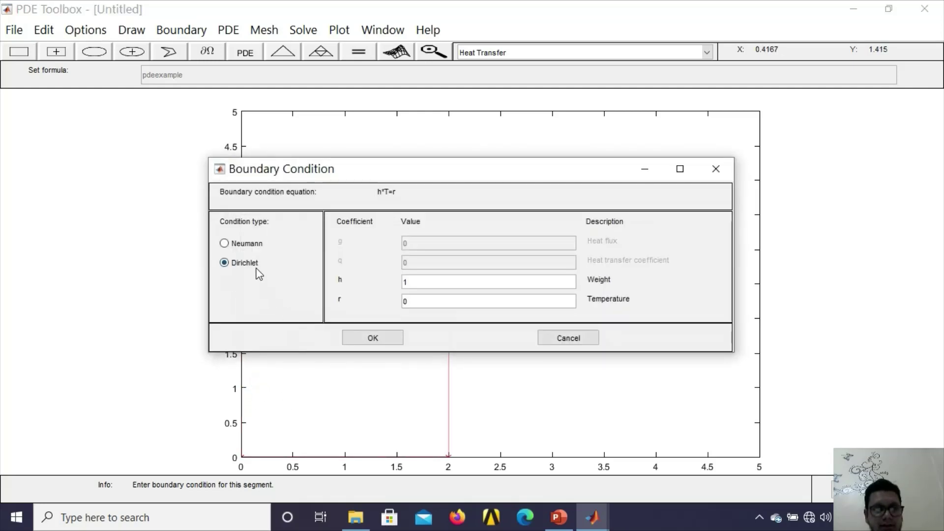
pyautogui.click(385, 338)
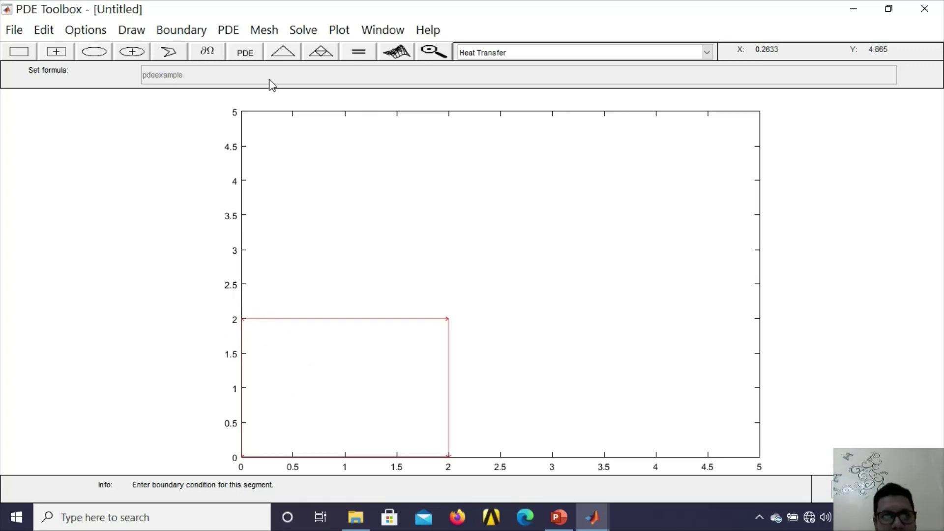
# Switch the plate to Mesh Mode to generate its initial triangular mesh.
pyautogui.click(273, 37)
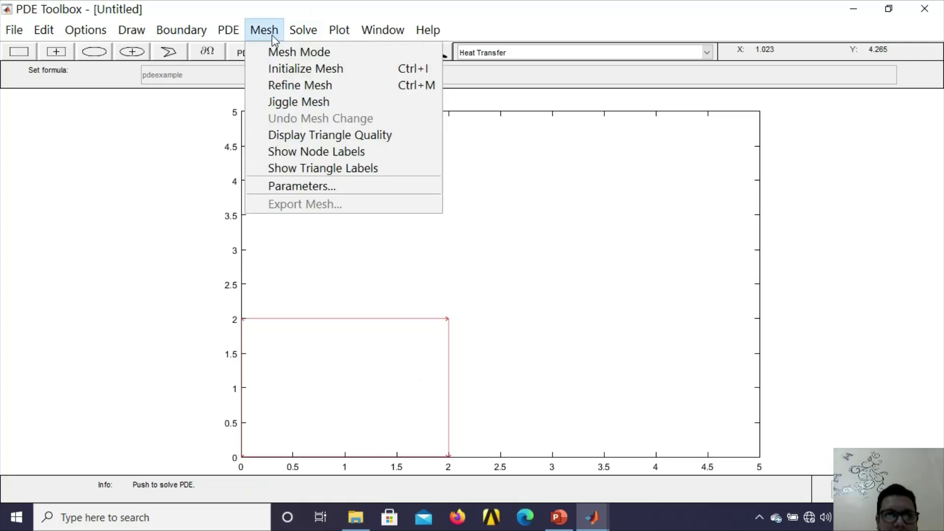
pyautogui.click(272, 35)
pyautogui.click(271, 38)
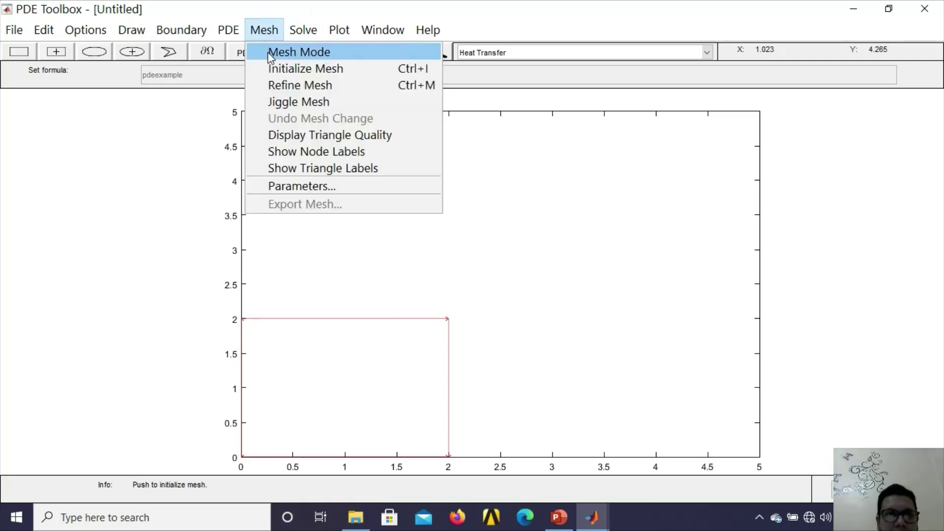
pyautogui.click(270, 53)
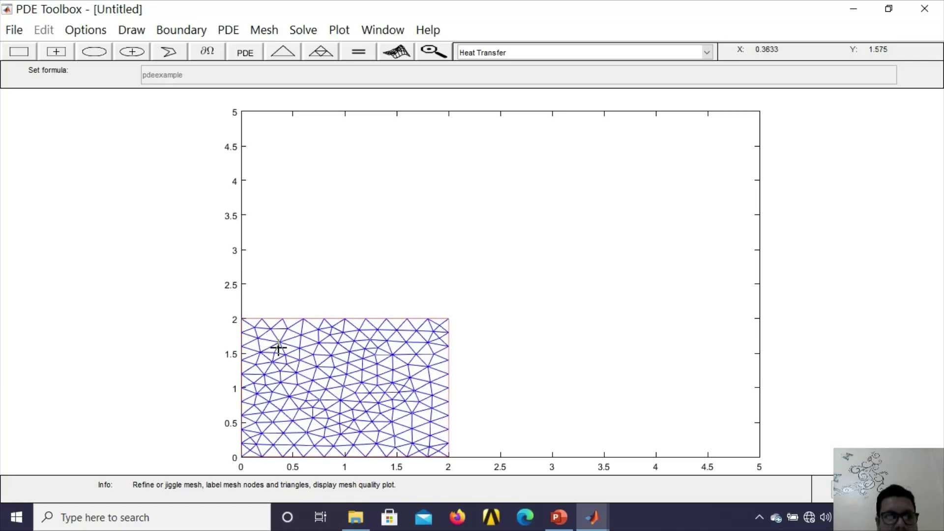
# Refine the plate's triangular mesh once and jiggle it.
pyautogui.click(264, 35)
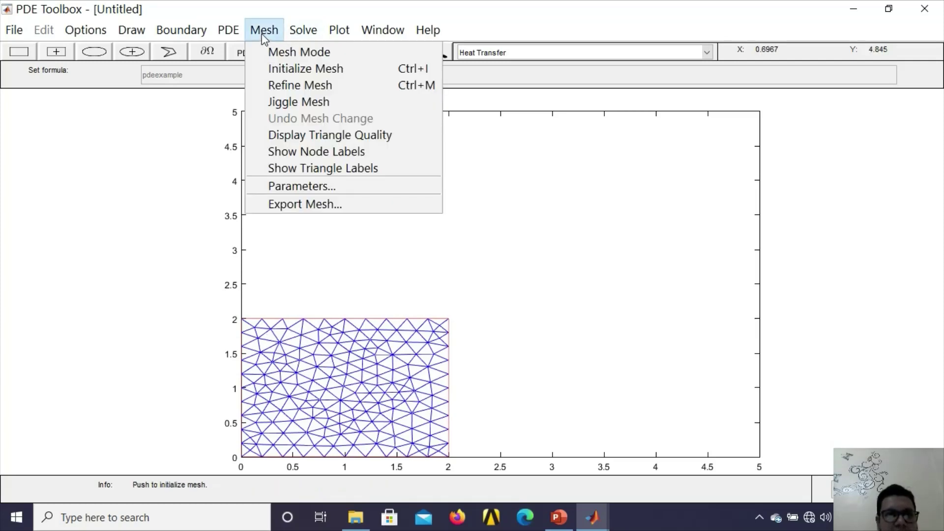
pyautogui.click(272, 85)
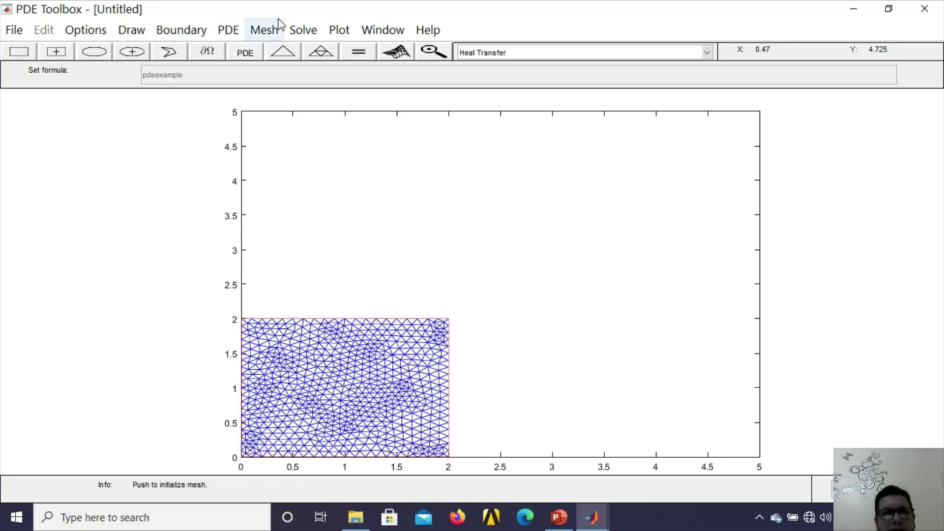
pyautogui.click(268, 30)
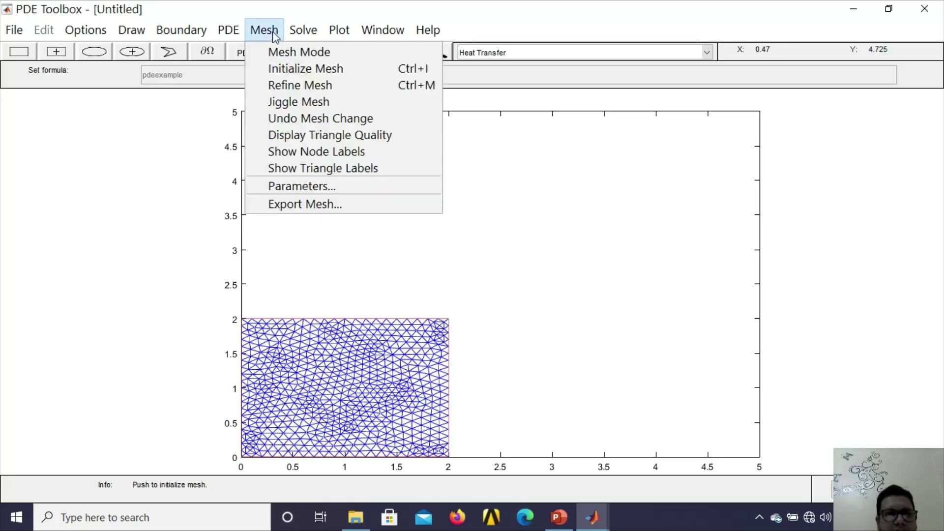
pyautogui.click(291, 101)
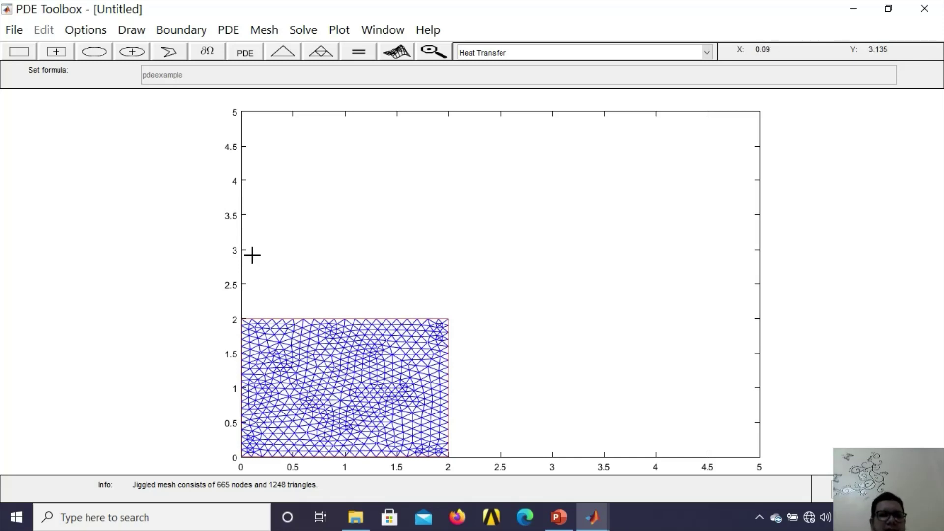
# Solve the PDE and query the temperature at the plate's centre, at x = 1 and y = 1.
pyautogui.click(303, 31)
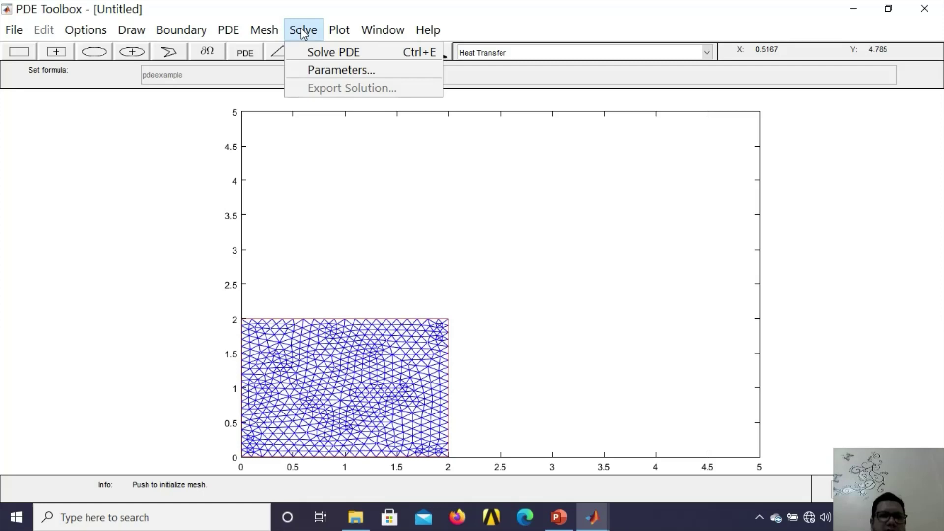
pyautogui.click(310, 53)
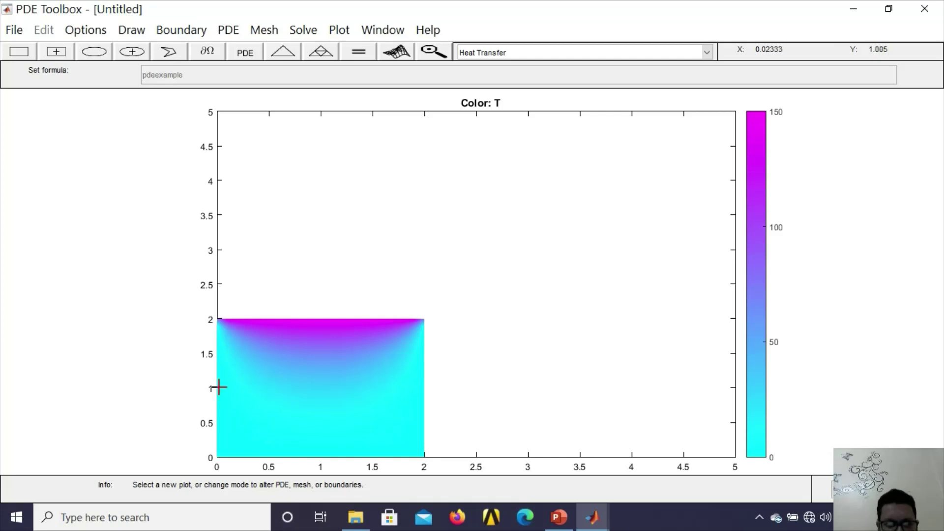
pyautogui.click(319, 389)
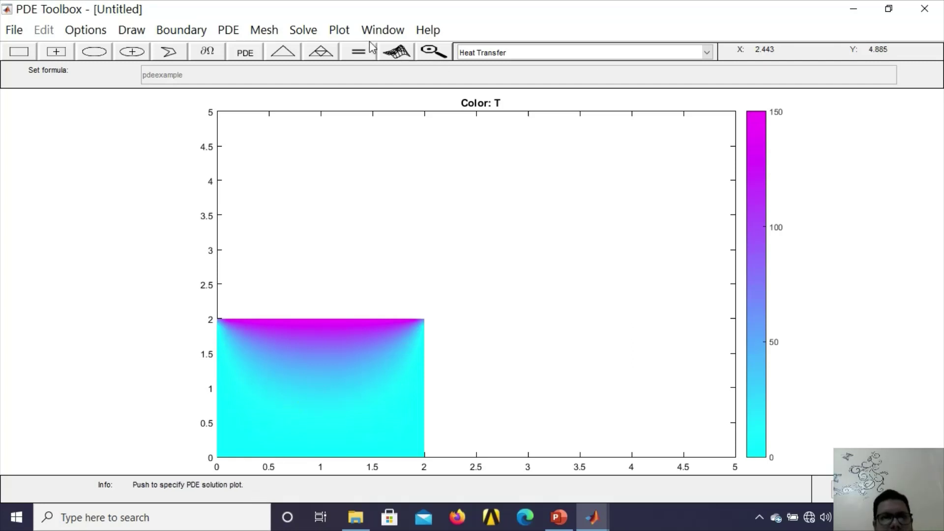
# Open the plot parameters of the temperature solution and set the colormap to hot.
pyautogui.click(350, 35)
pyautogui.click(339, 30)
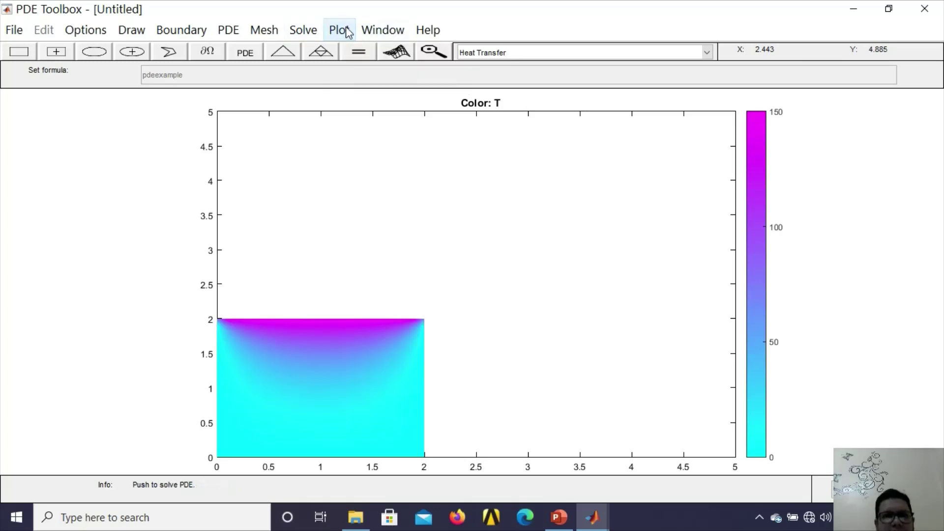
pyautogui.click(342, 30)
pyautogui.click(345, 67)
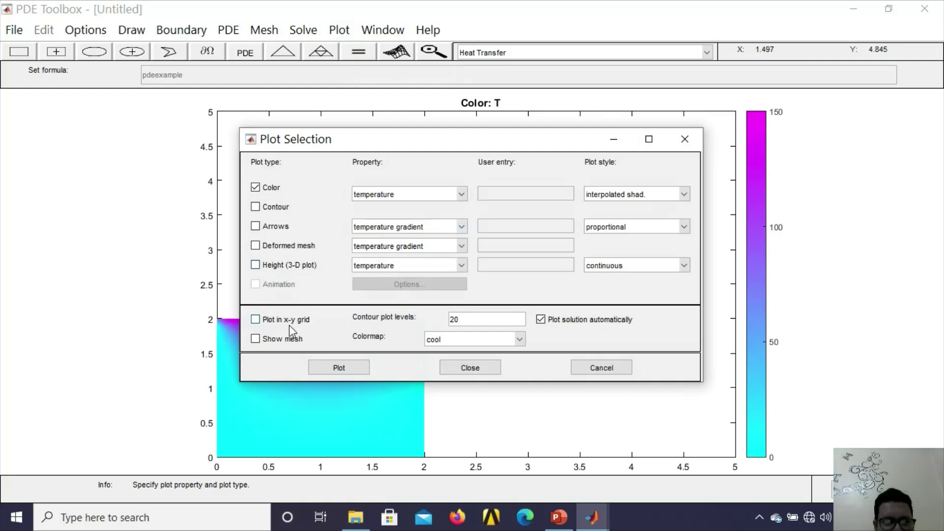
pyautogui.click(519, 340)
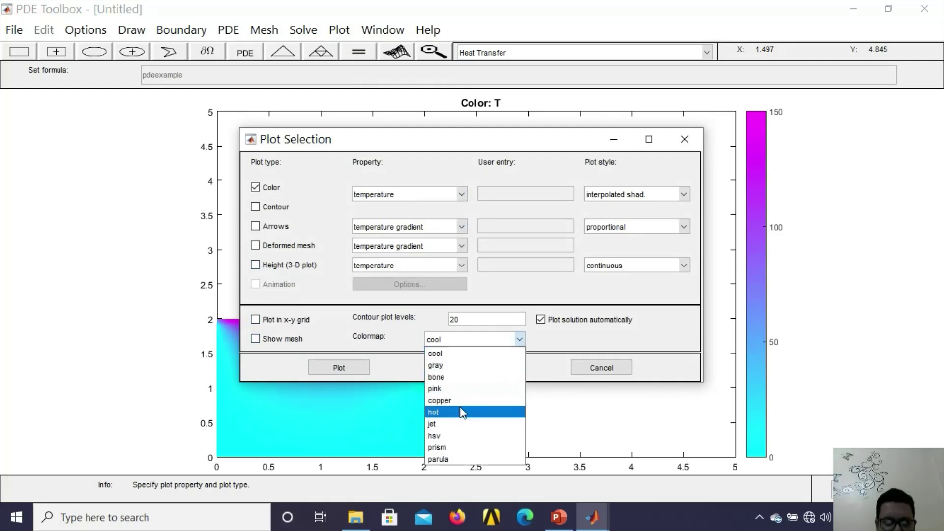
pyautogui.click(444, 401)
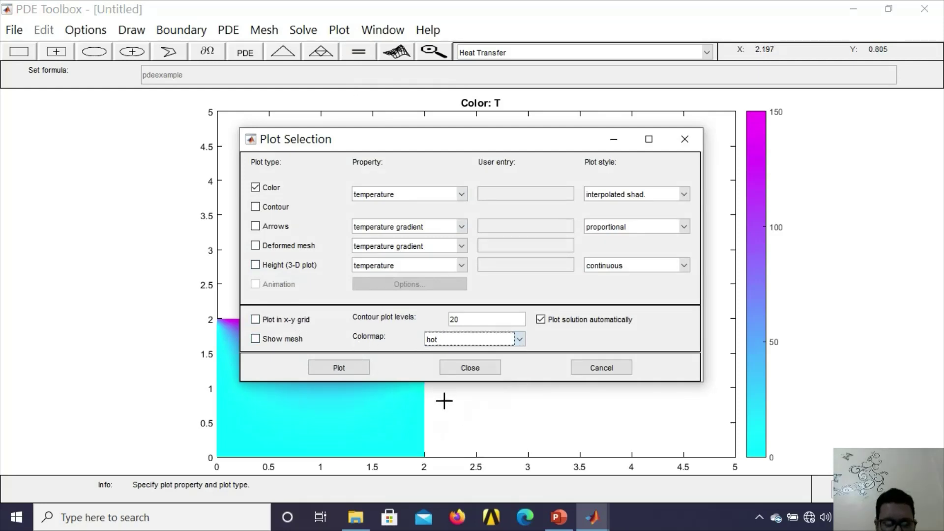
# Enable Show mesh, Plot in x-y grid and temperature gradient Arrows, plot the solution and close the plot settings.
pyautogui.click(255, 338)
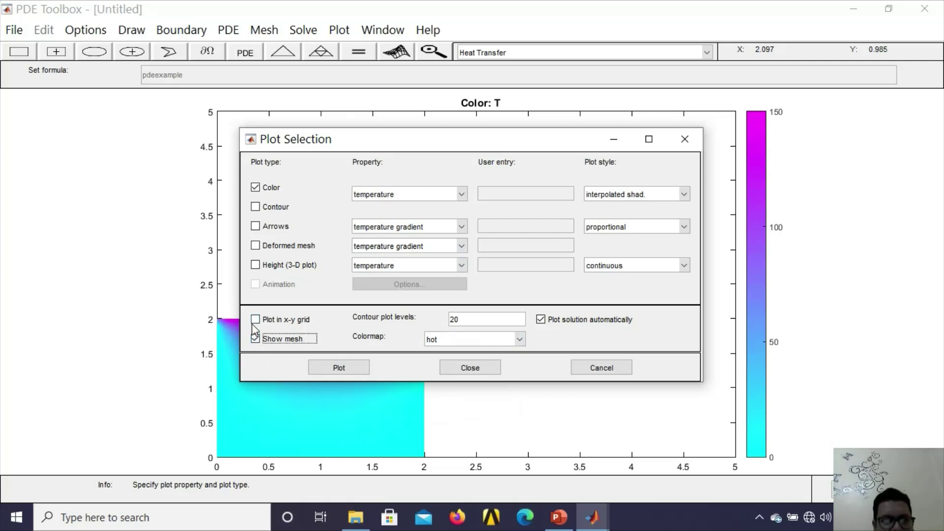
pyautogui.click(254, 319)
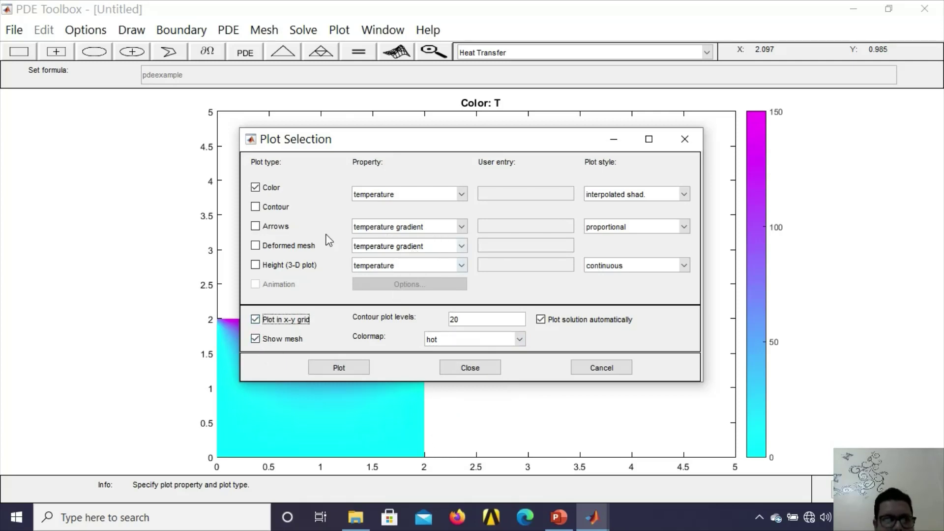
pyautogui.click(257, 228)
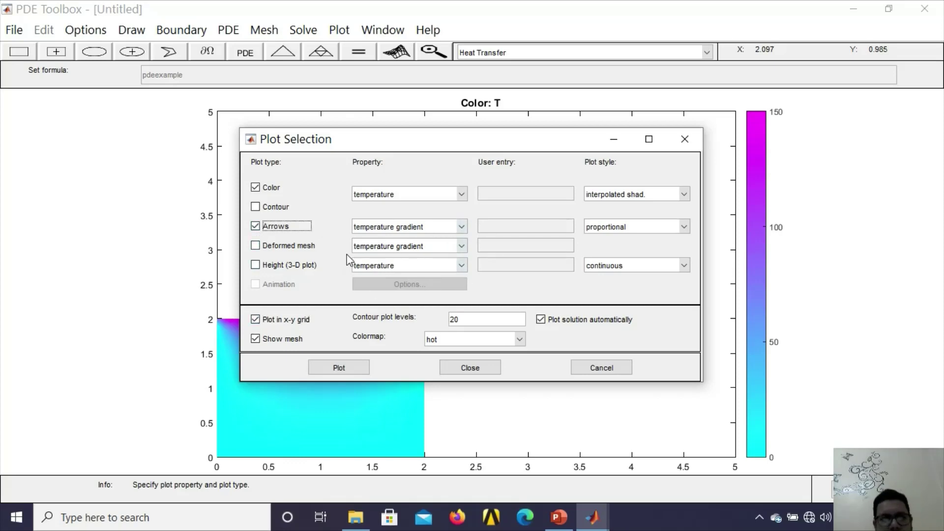
pyautogui.click(352, 369)
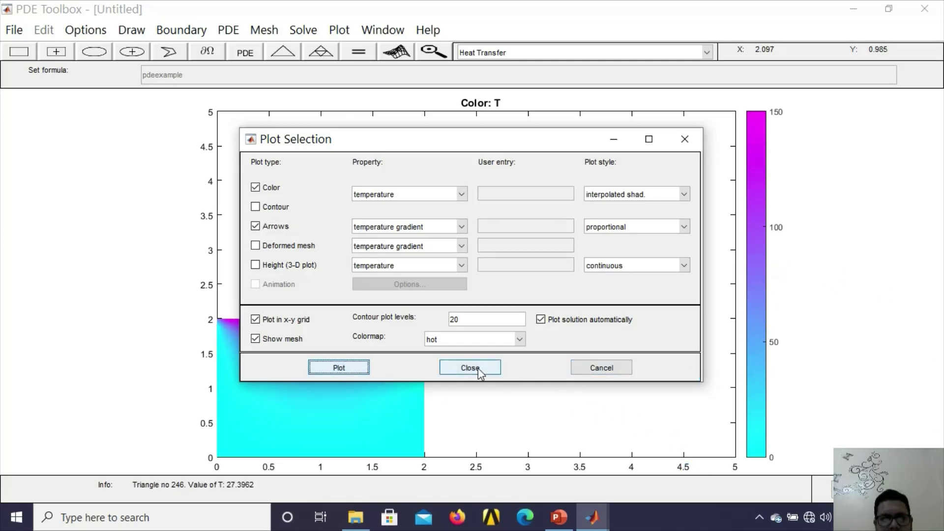
pyautogui.click(330, 370)
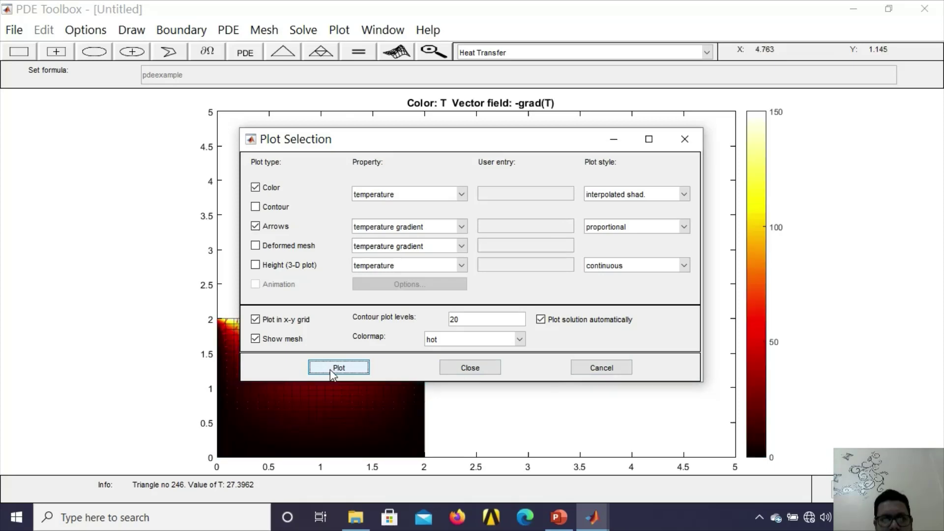
pyautogui.click(467, 367)
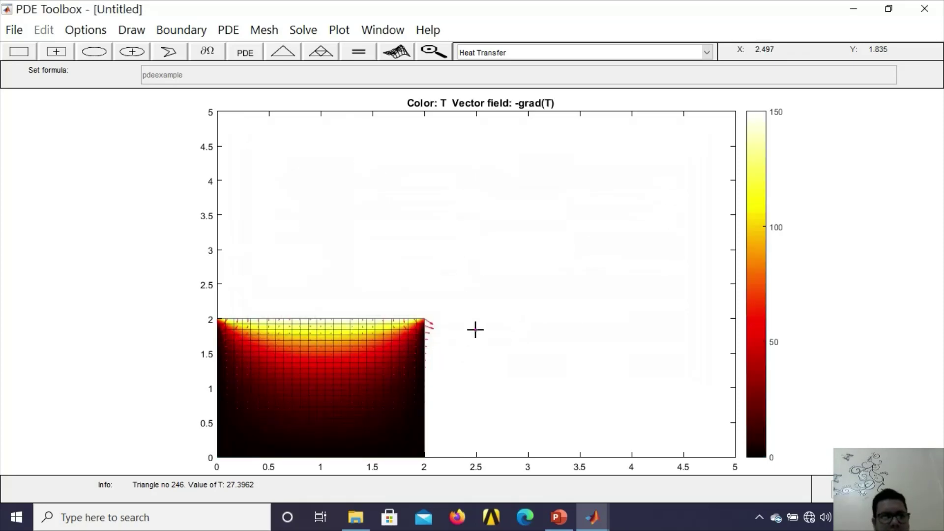